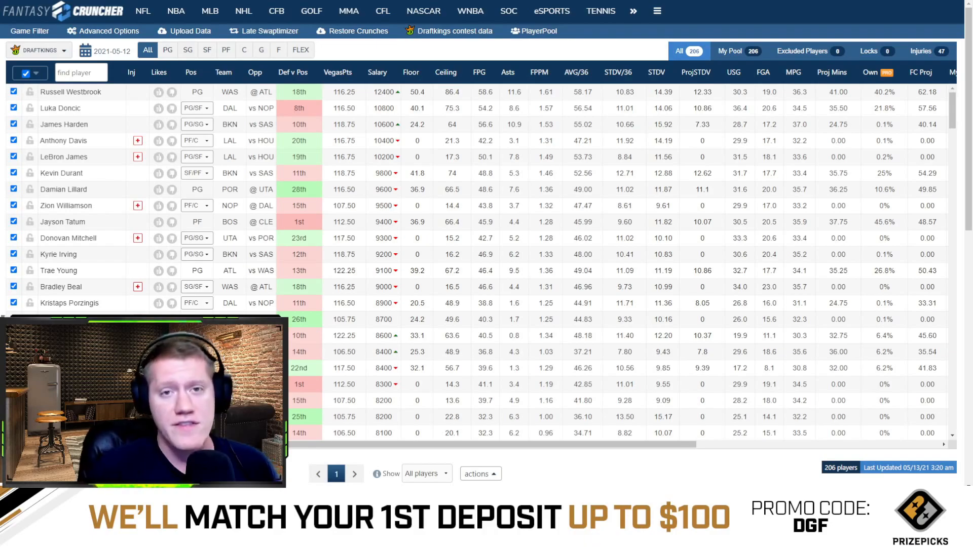
Review the DraftKings NBA player list for 2021-05-12 and the optimal lineup crunched by Actual Score
scroll(482, 253, down, 1)
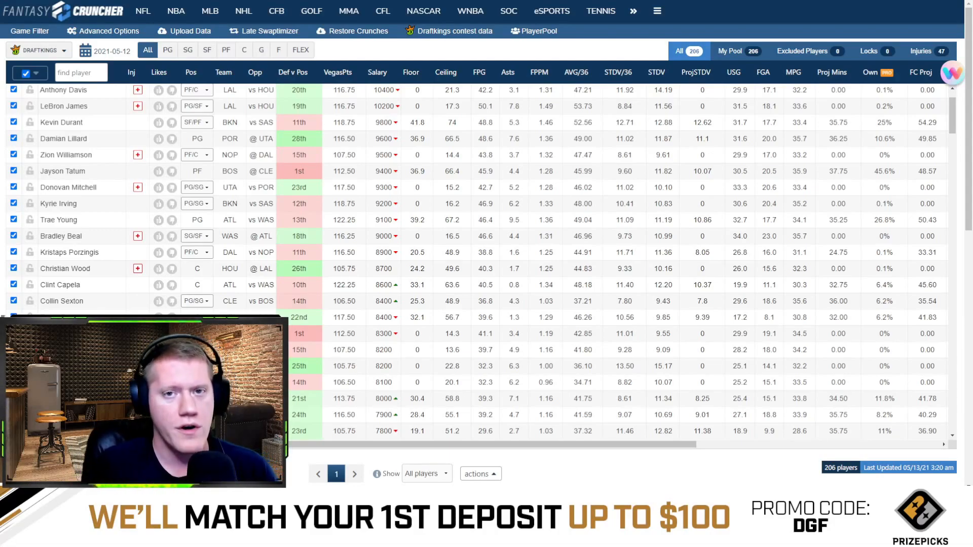
scroll(609, 463, down, 2)
scroll(609, 463, up, 2)
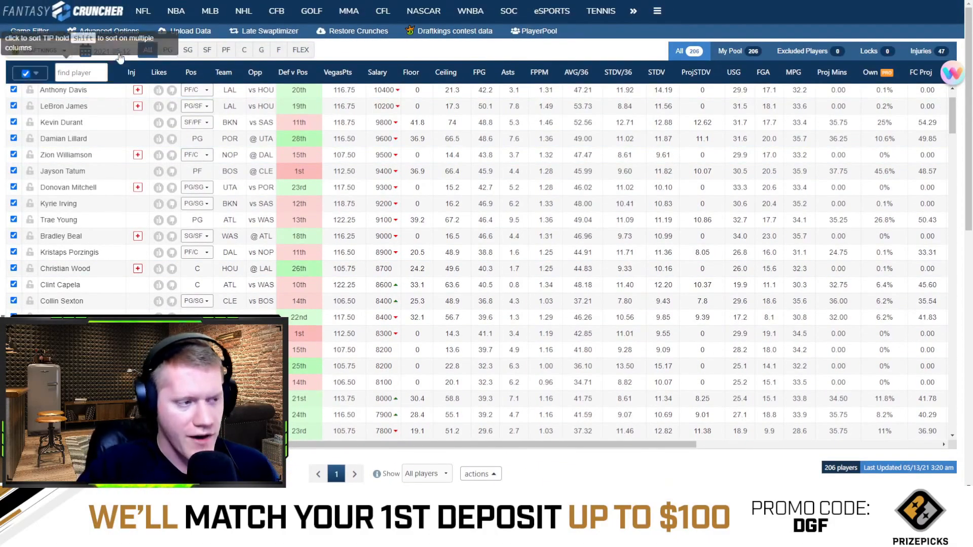
scroll(656, 456, down, 3)
scroll(648, 428, down, 5)
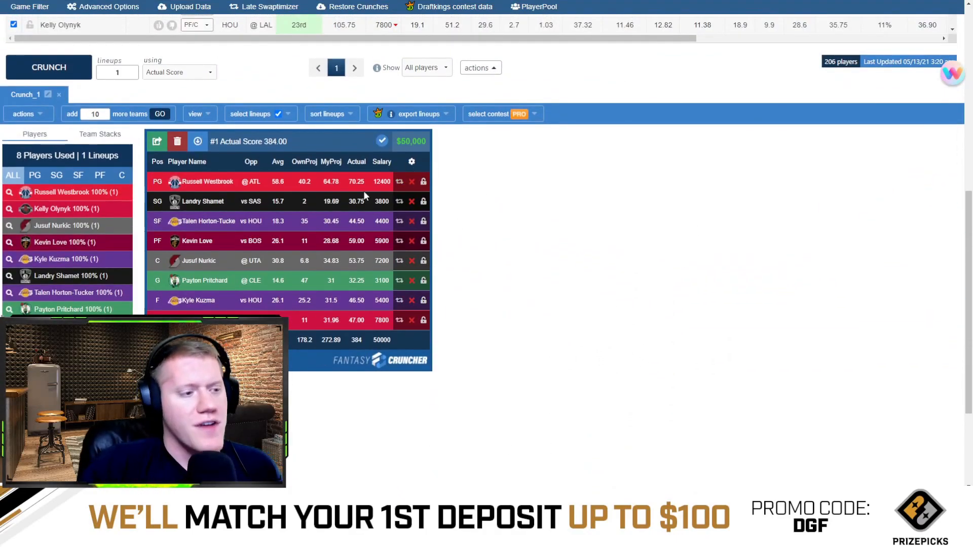
scroll(506, 196, down, 1)
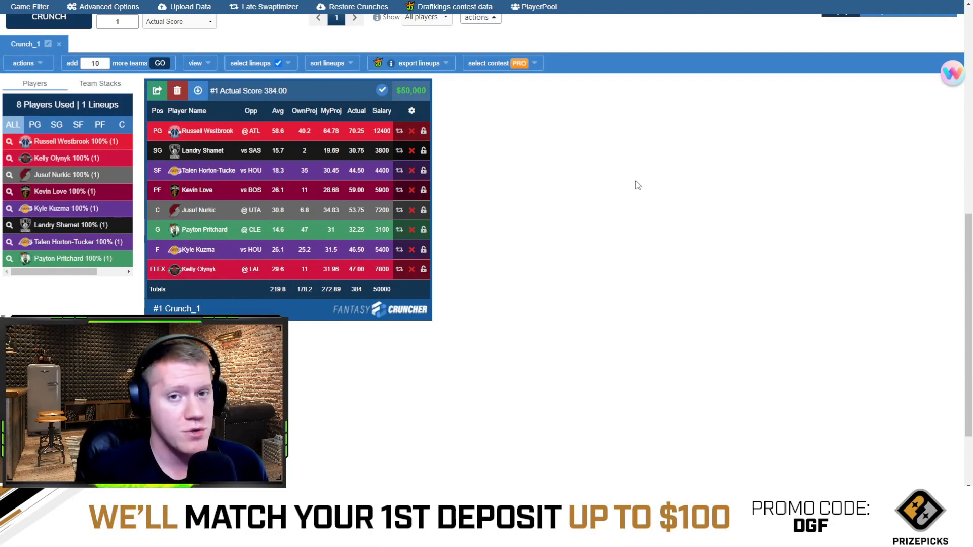
Load the 2021-05-11 slate and review its player list and optimal lineup by Actual Score
scroll(638, 185, up, 9)
click(108, 53)
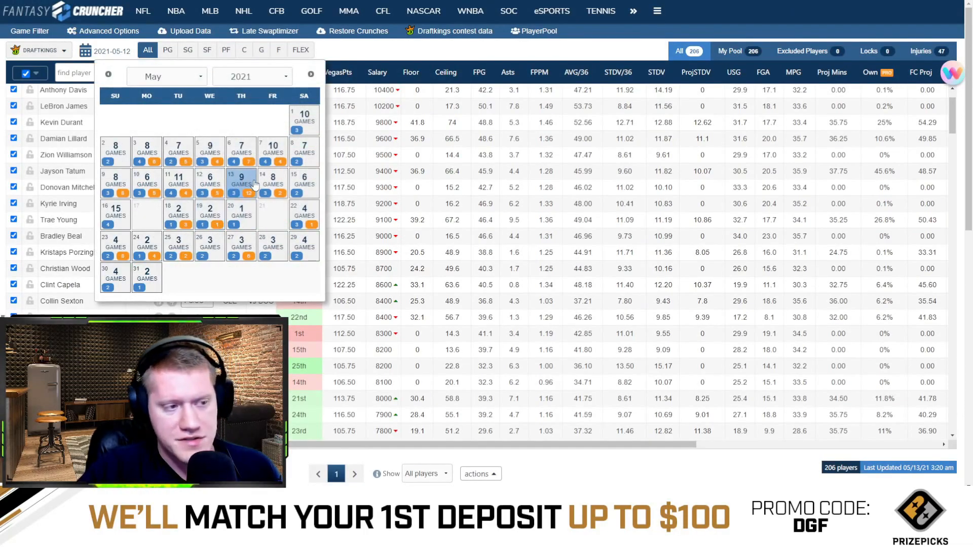
click(178, 183)
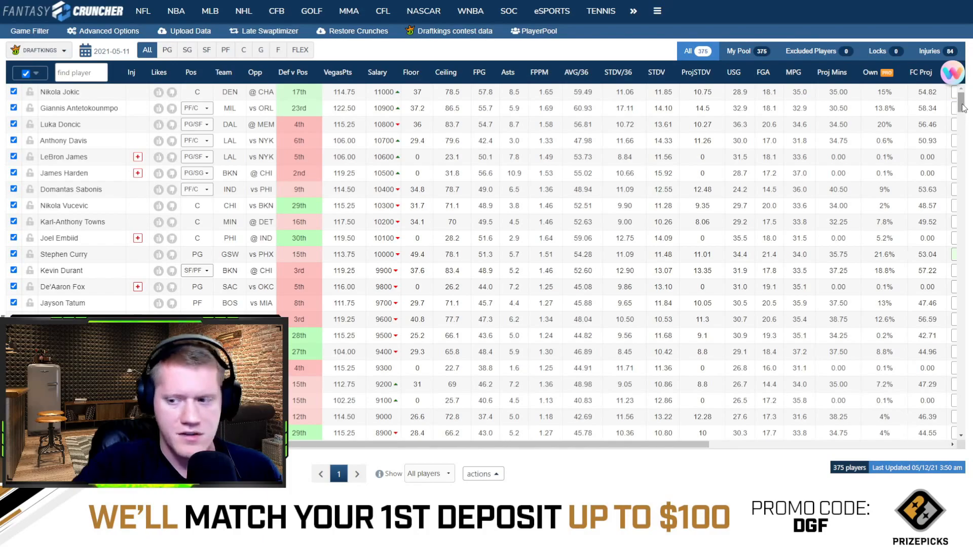
scroll(963, 108, down, 4)
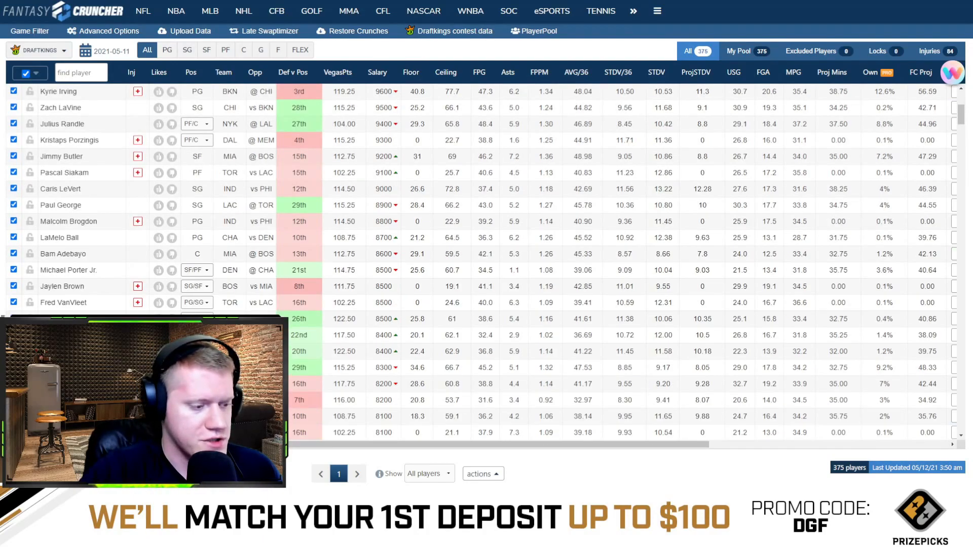
key(ctrl+Tab)
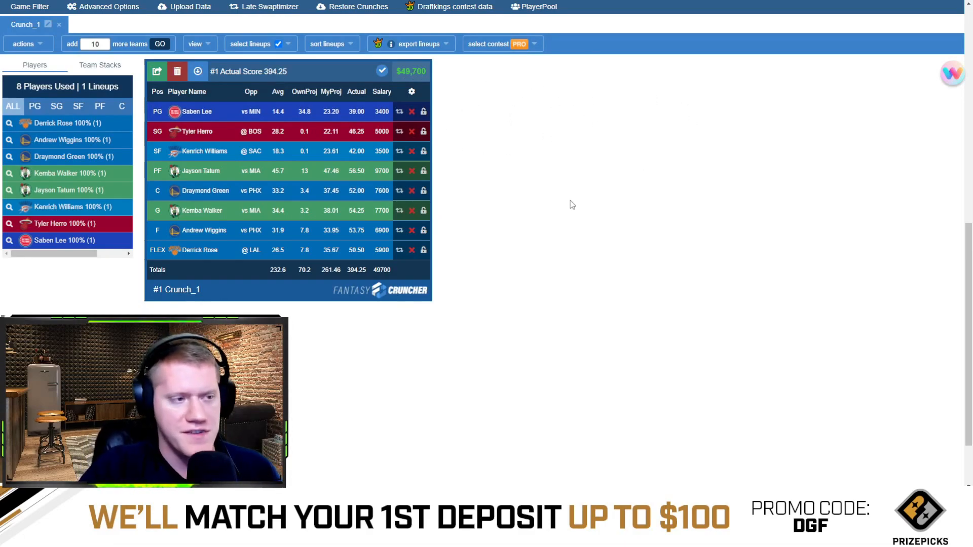
Load the 2021-05-09 slate and examine its optimal lineup by Actual Score
scroll(570, 202, up, 15)
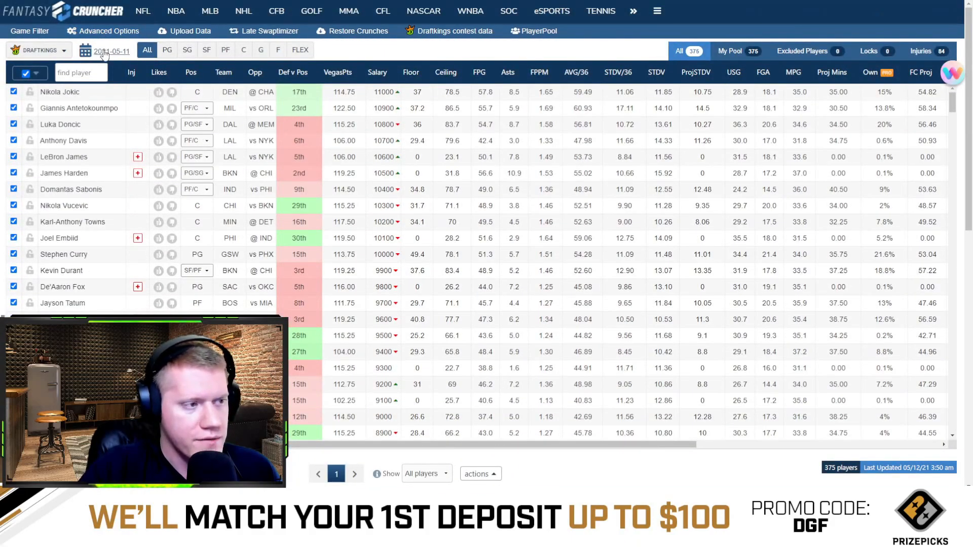
click(104, 54)
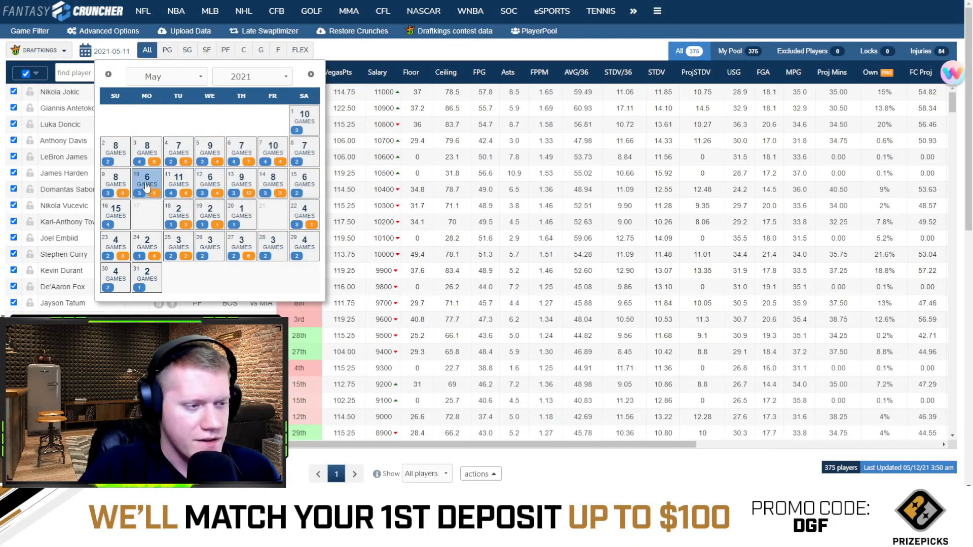
click(114, 184)
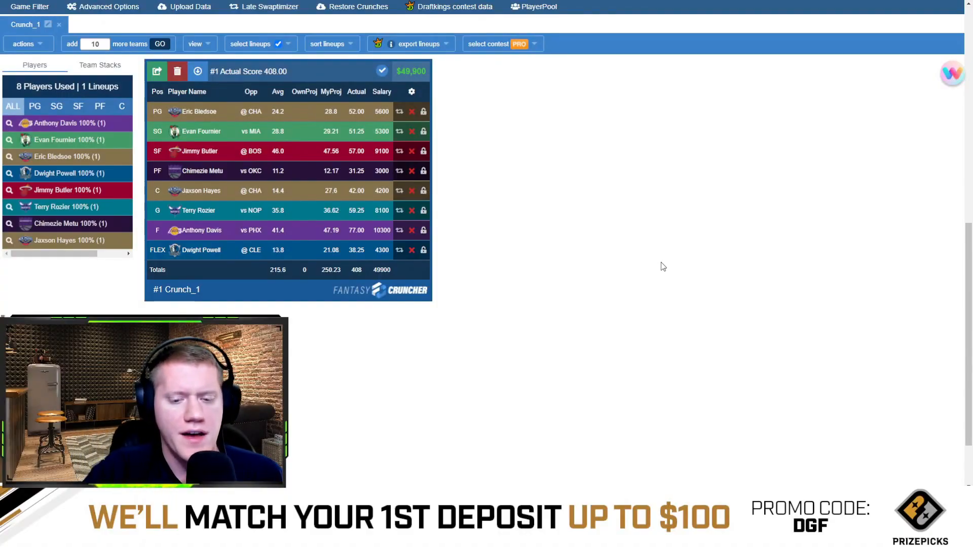
scroll(653, 256, up, 5)
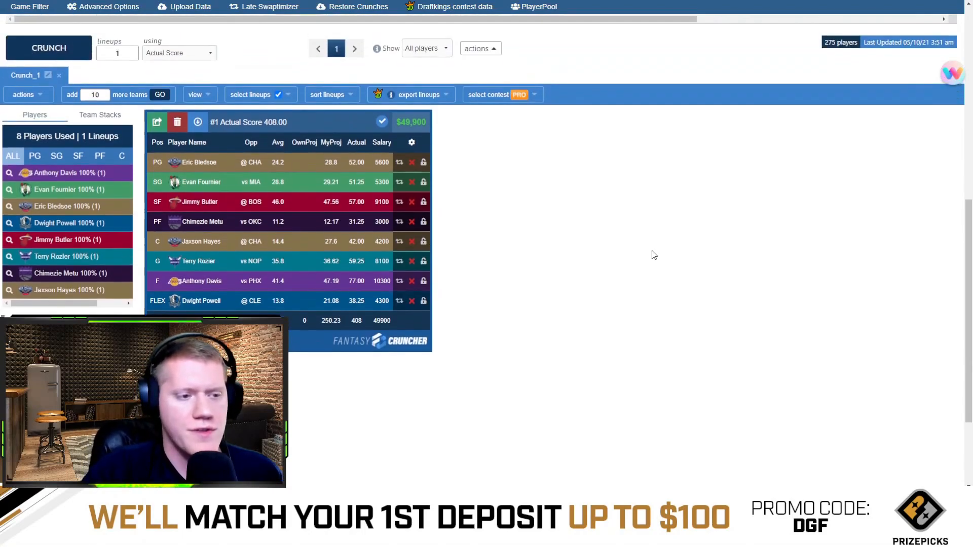
scroll(665, 257, down, 4)
scroll(669, 258, up, 1)
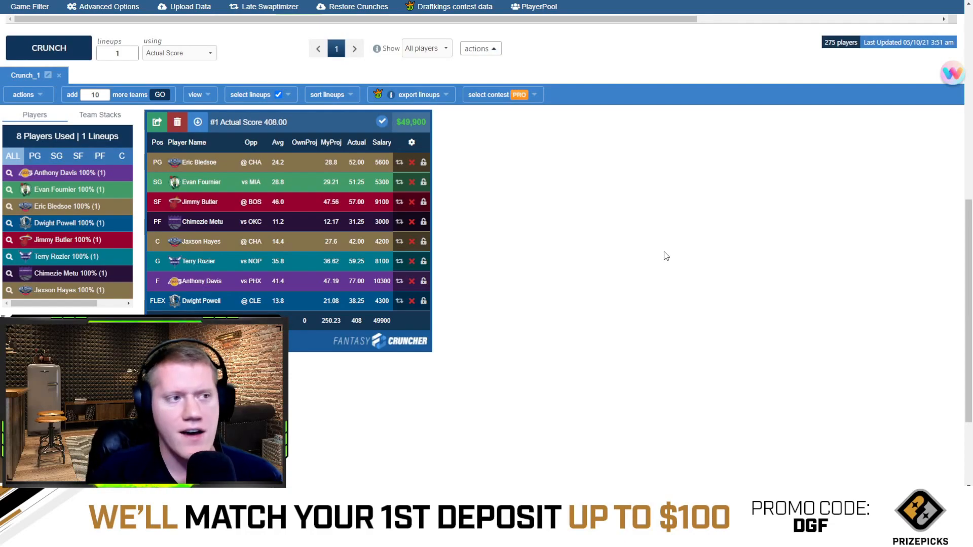
scroll(666, 256, up, 8)
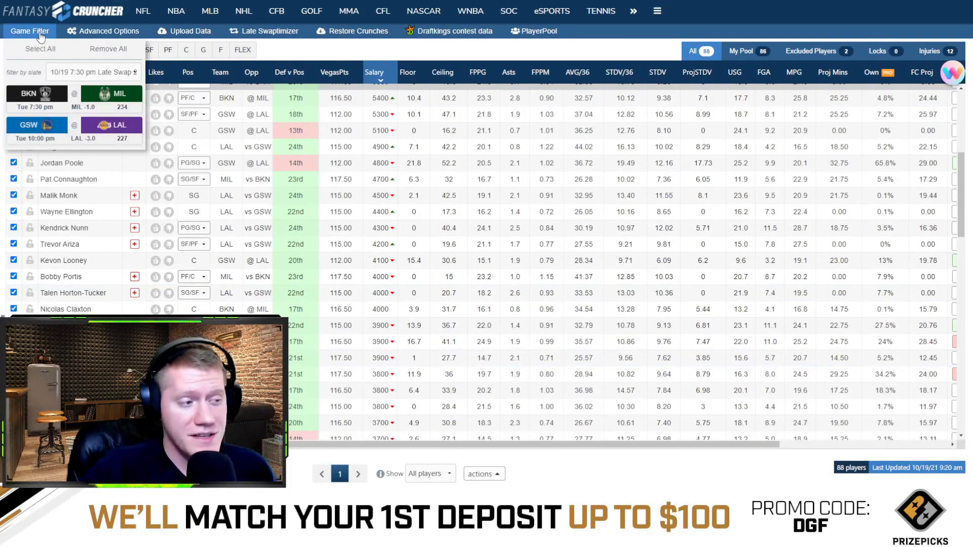
In the advanced options for the 10/19 two-game slate, set the maximum players from each team to 3 for all games
mouse_move(31, 34)
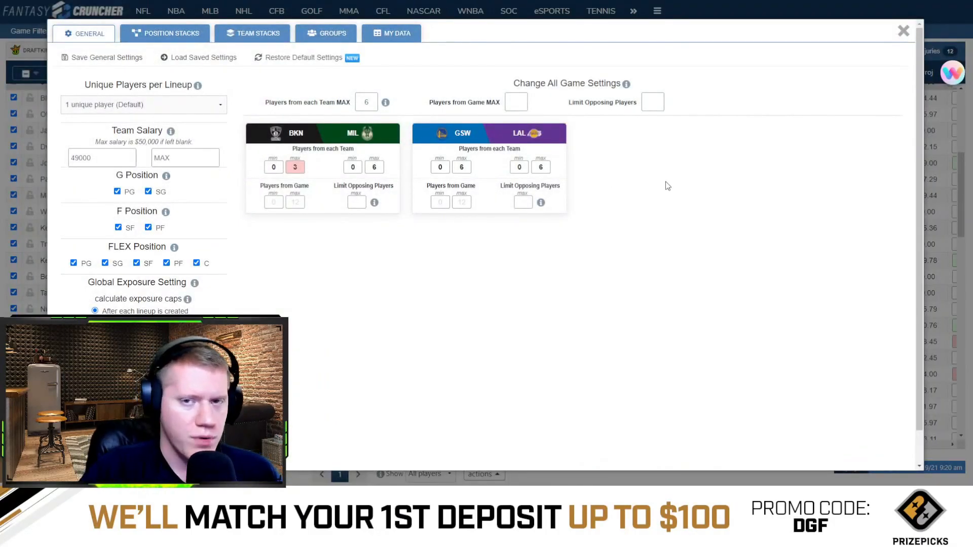
double_click(368, 105)
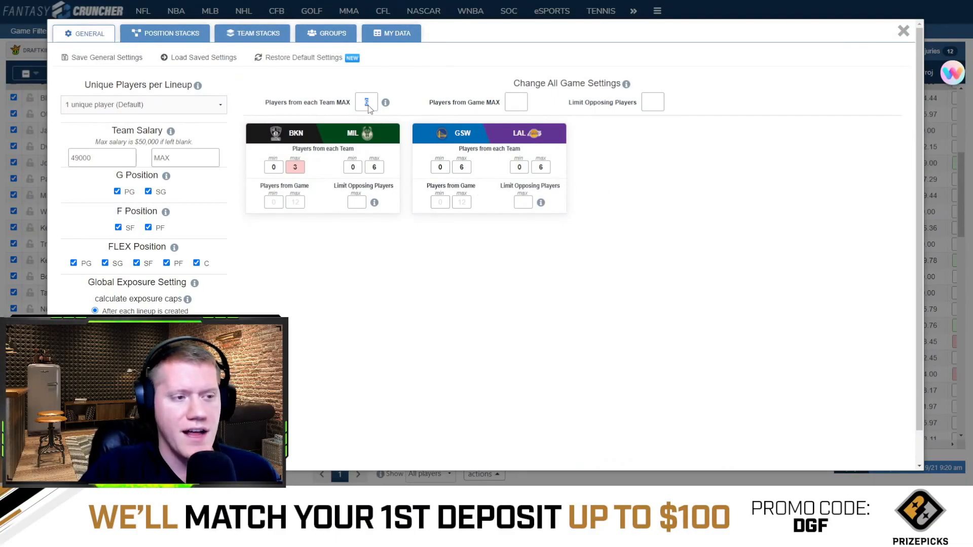
text(3)
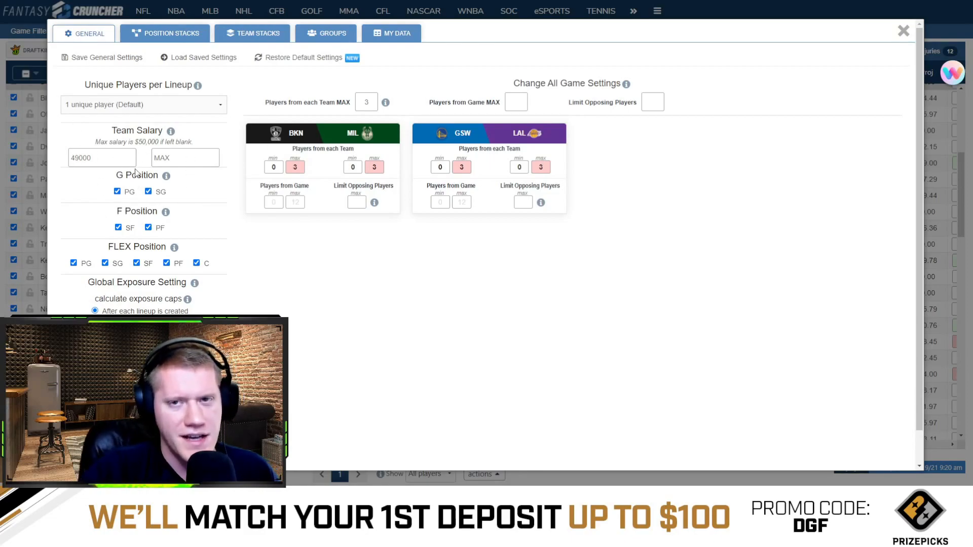
Check the stack settings and inspect the group rule with James Harden as key player and Kevin Durant as group member
click(168, 34)
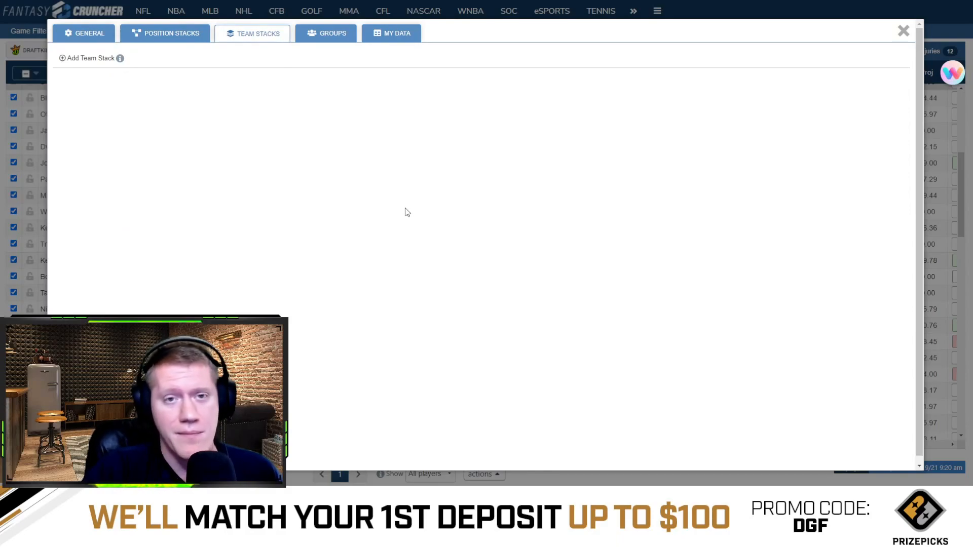
click(340, 36)
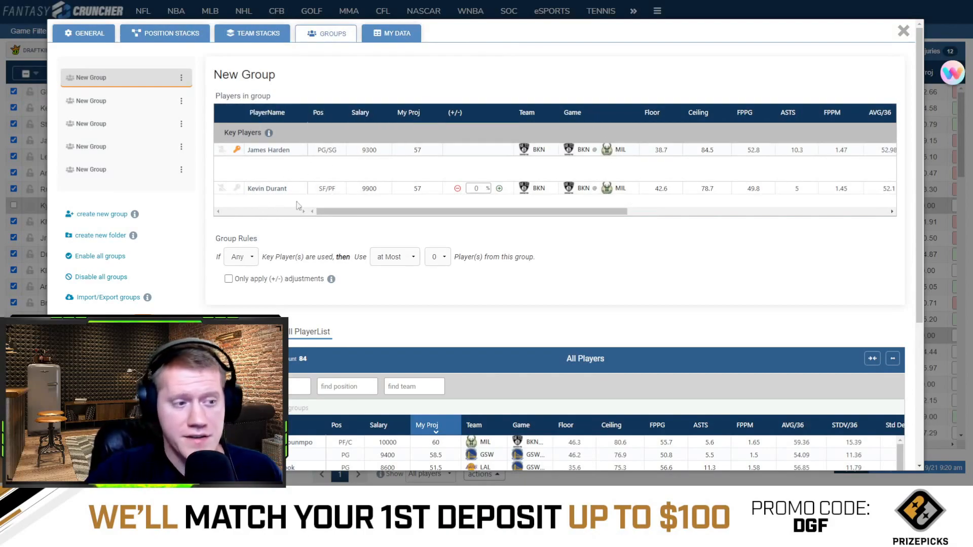
scroll(603, 256, down, 2)
scroll(642, 248, up, 1)
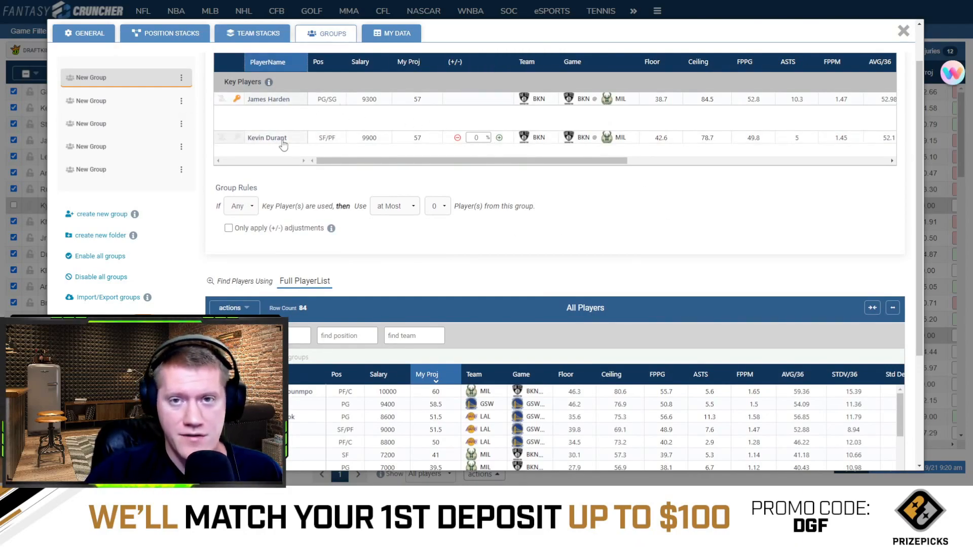
Inspect the remaining group rules keyed to Kevin Durant, Russell Westbrook, Anthony Davis and LeBron James
click(162, 126)
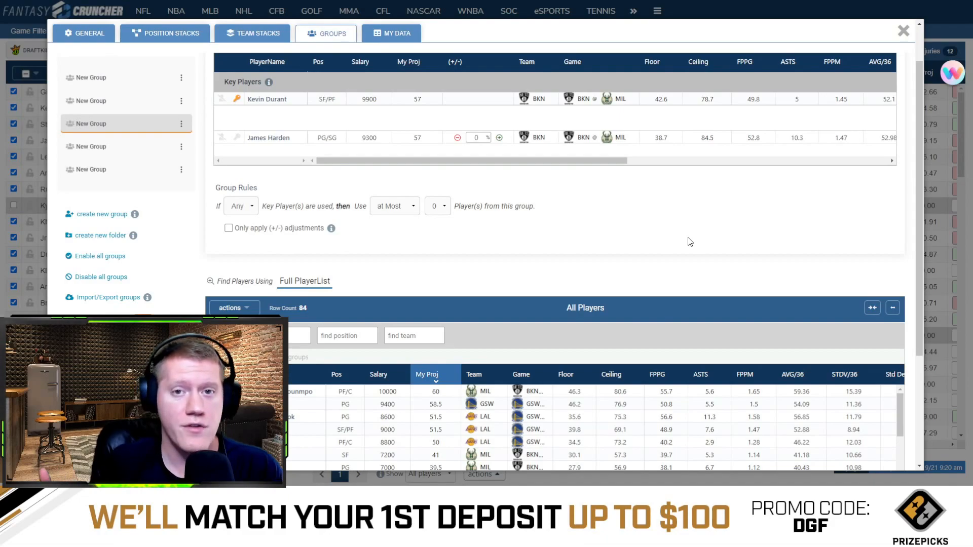
click(144, 101)
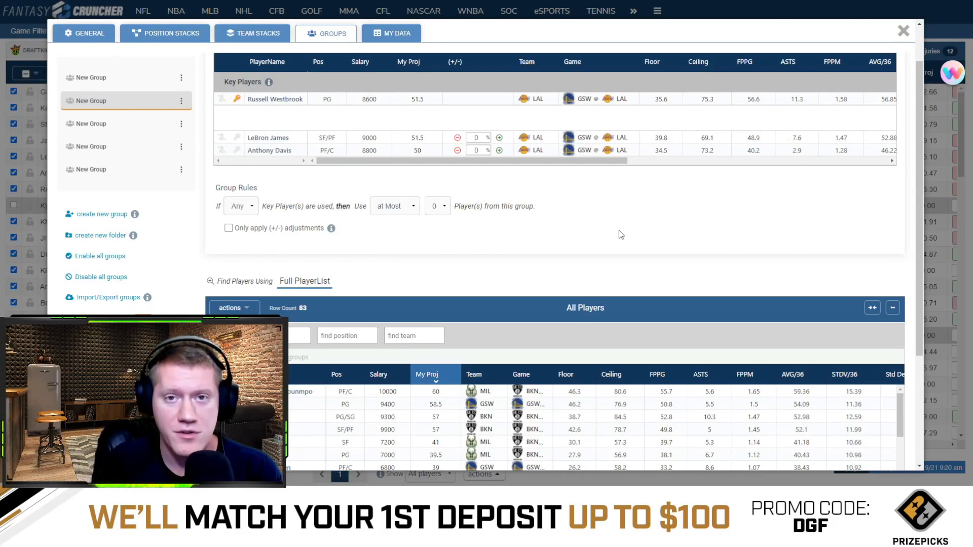
click(127, 146)
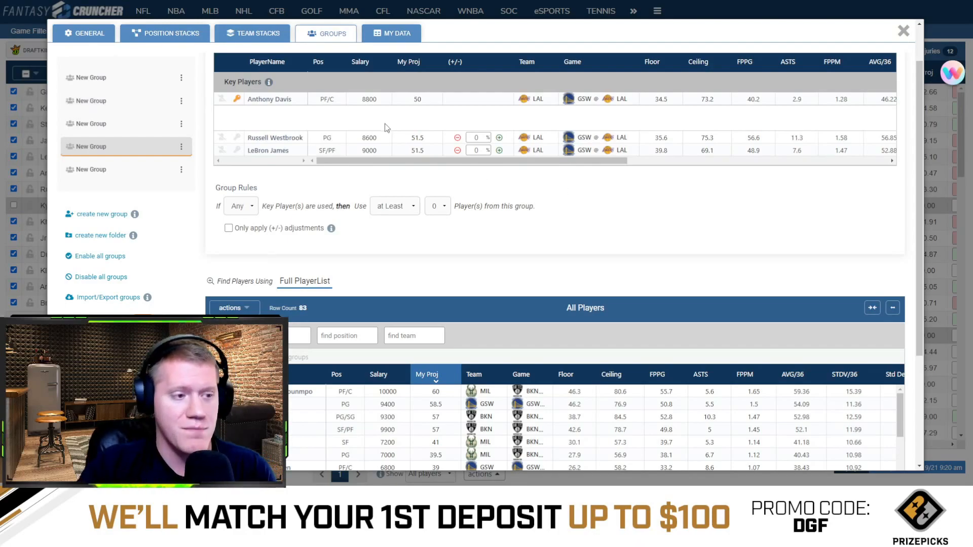
click(105, 172)
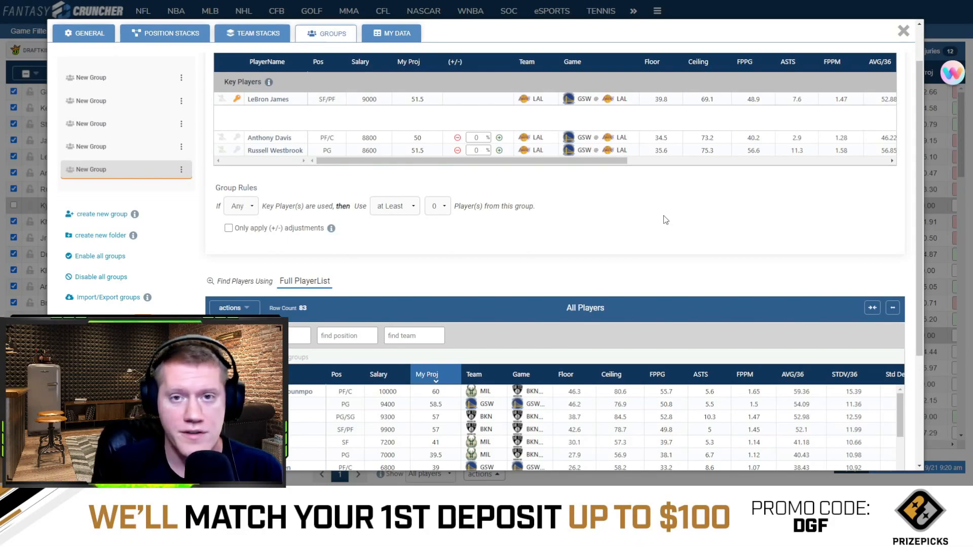
scroll(665, 218, up, 1)
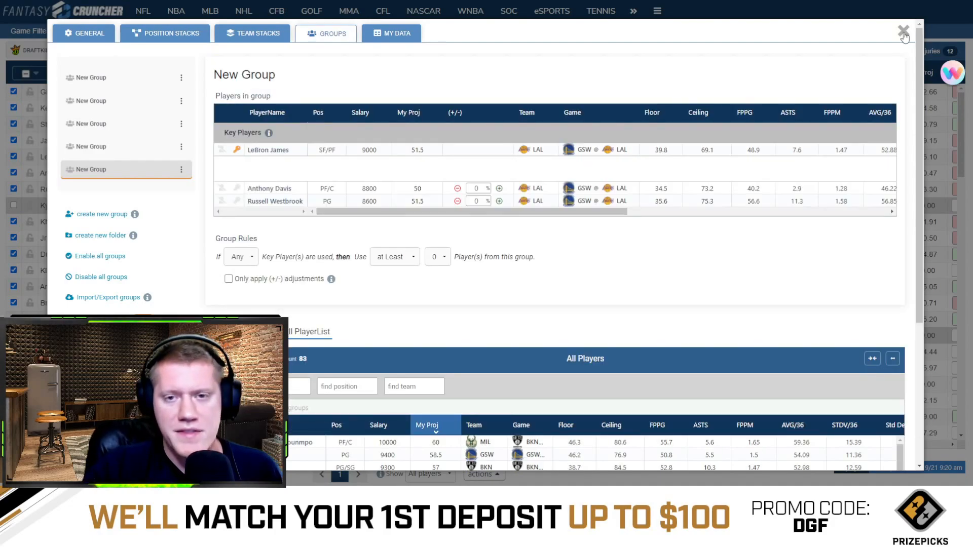
Close the advanced options and review the player exposure percentages for the Crunch_9 lineups
click(903, 32)
scroll(481, 253, down, 3)
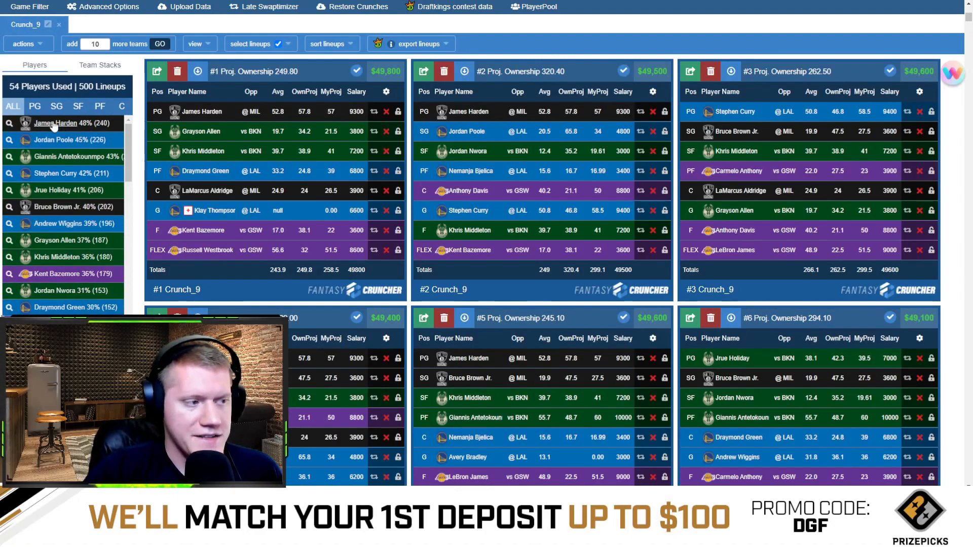
scroll(99, 154, down, 2)
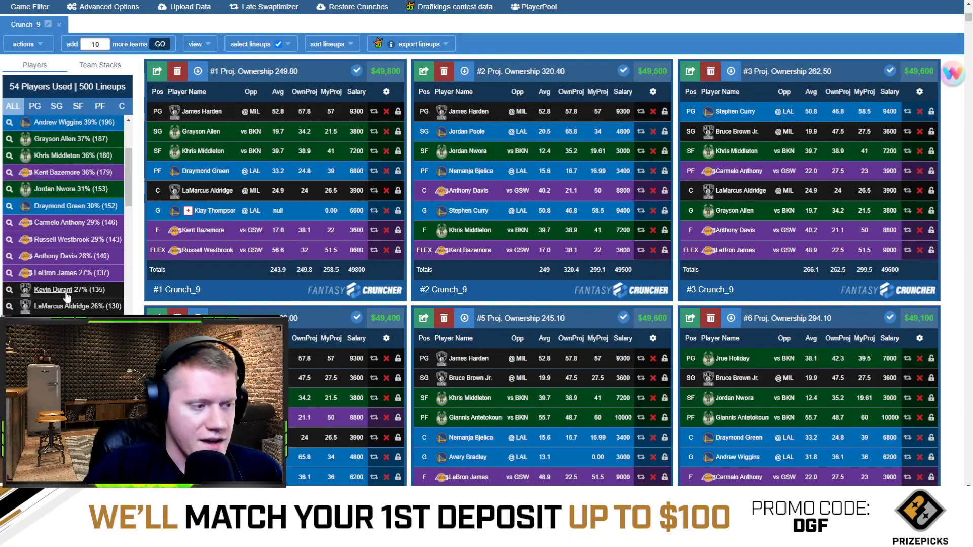
scroll(111, 262, up, 5)
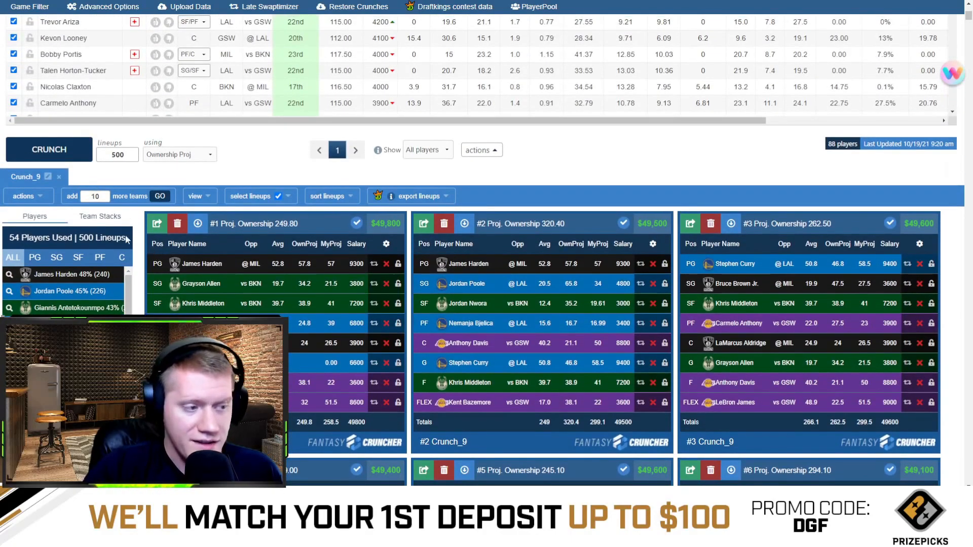
Deselect all Crunch_9 lineups, filter them to those containing James Harden, and look through the filtered lineups
click(278, 196)
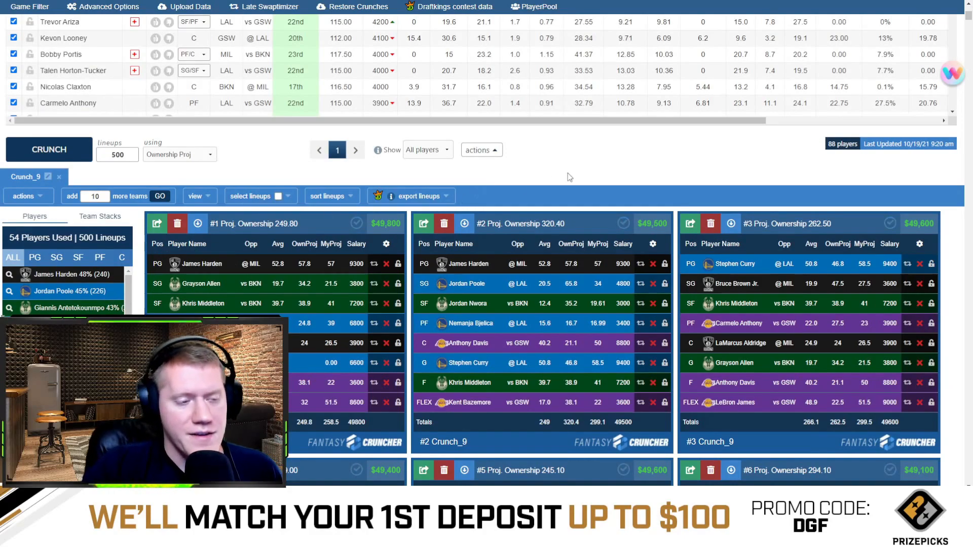
scroll(569, 177, down, 1)
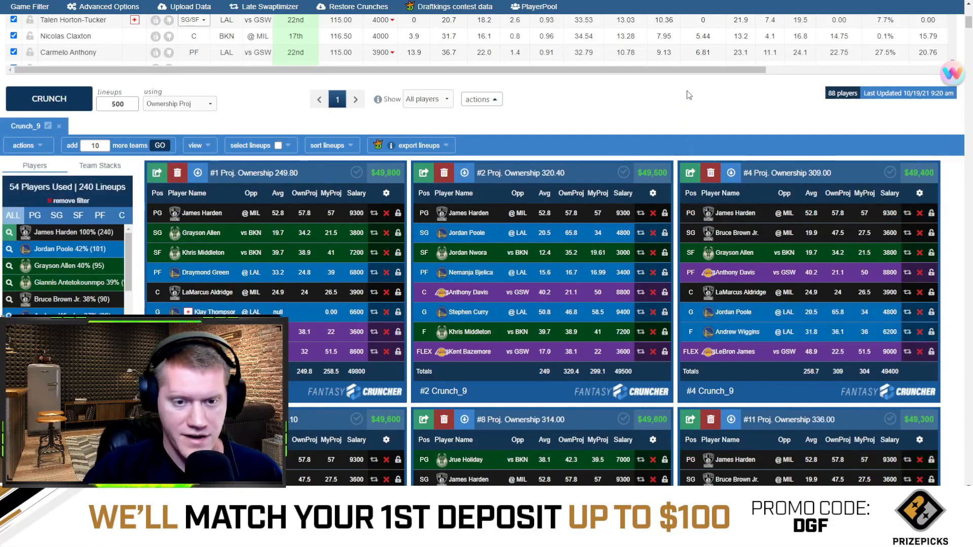
scroll(689, 96, down, 1)
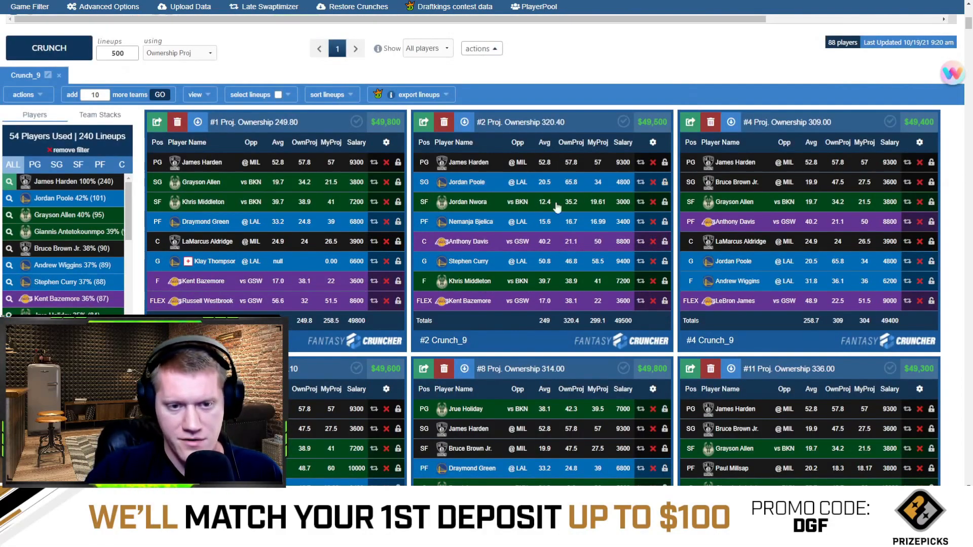
scroll(800, 201, down, 4)
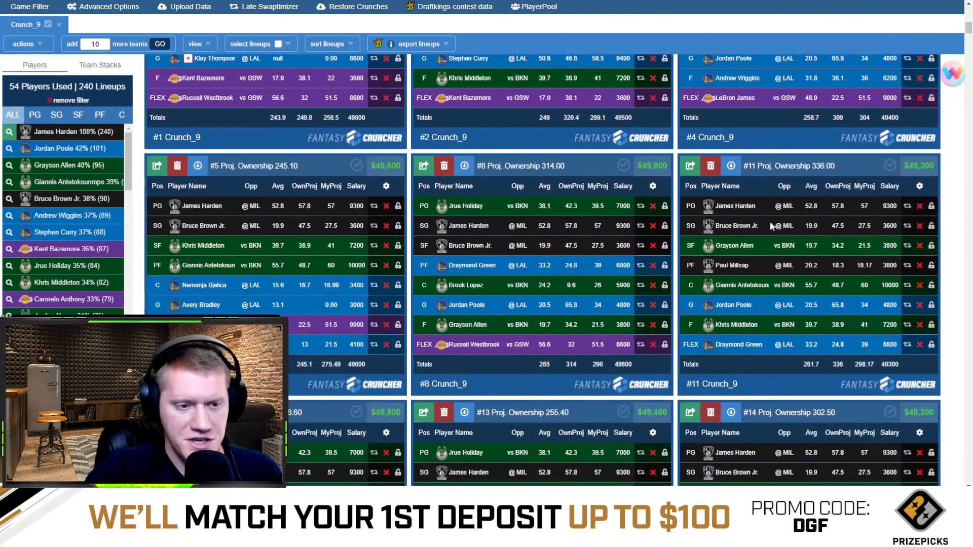
scroll(800, 223, down, 9)
scroll(719, 249, down, 18)
scroll(745, 246, down, 8)
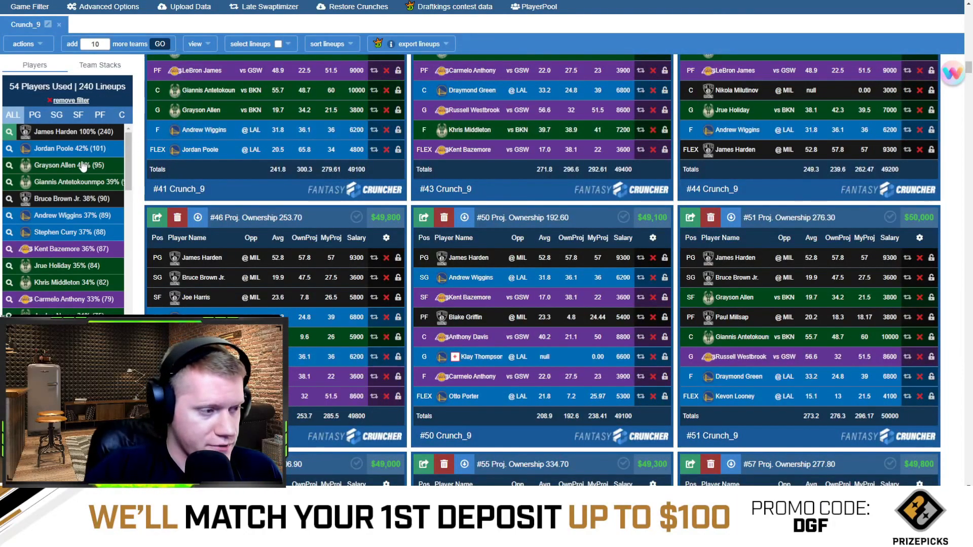
Replace the James Harden filter with a Russell Westbrook filter and look through the matching lineups
click(71, 100)
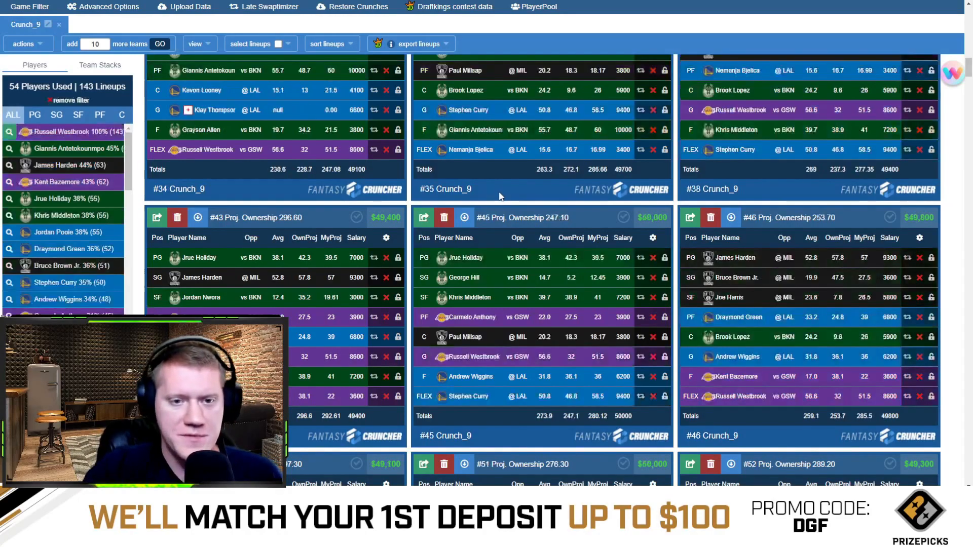
scroll(578, 219, up, 9)
scroll(578, 220, up, 4)
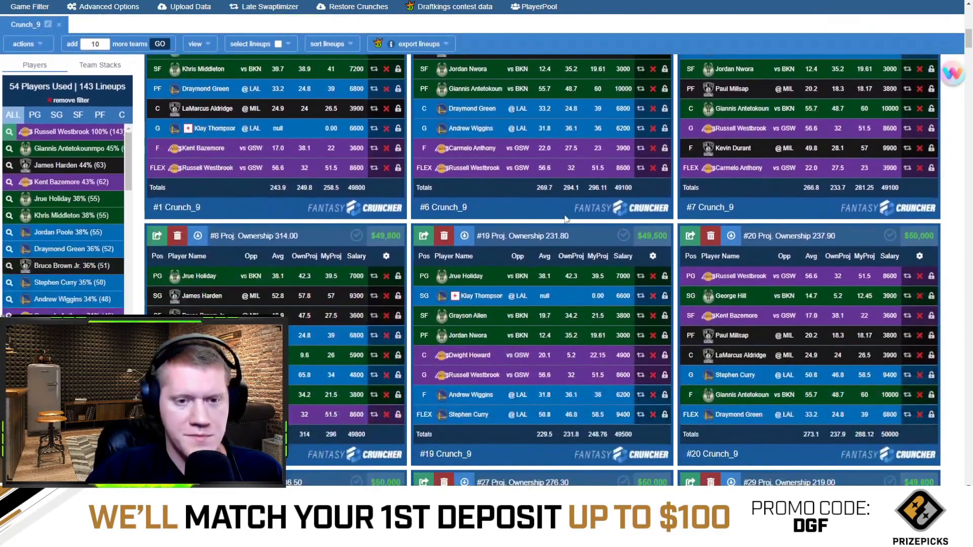
Examine the Russell Westbrook lineups for their player combinations, team stacks and projected ownership totals
scroll(565, 211, down, 7)
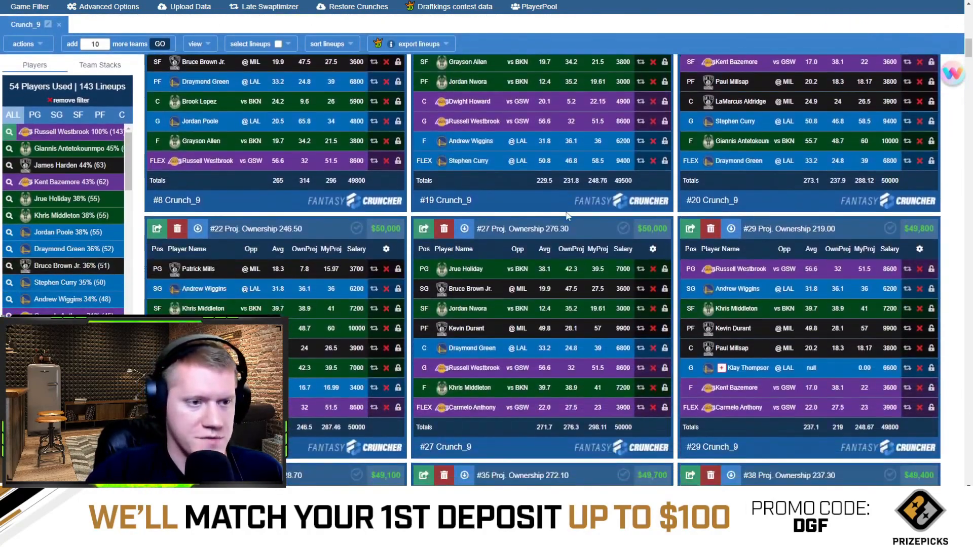
scroll(567, 217, up, 10)
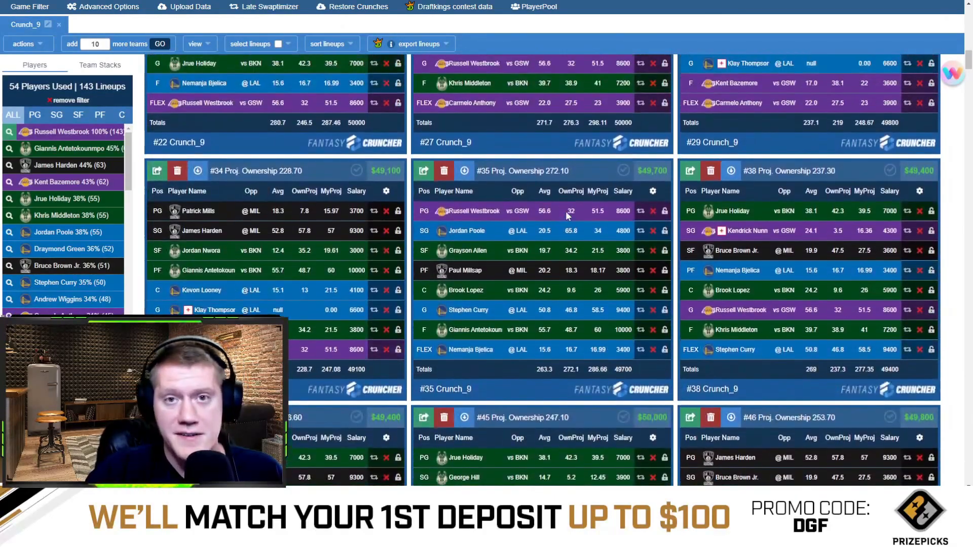
scroll(575, 225, up, 3)
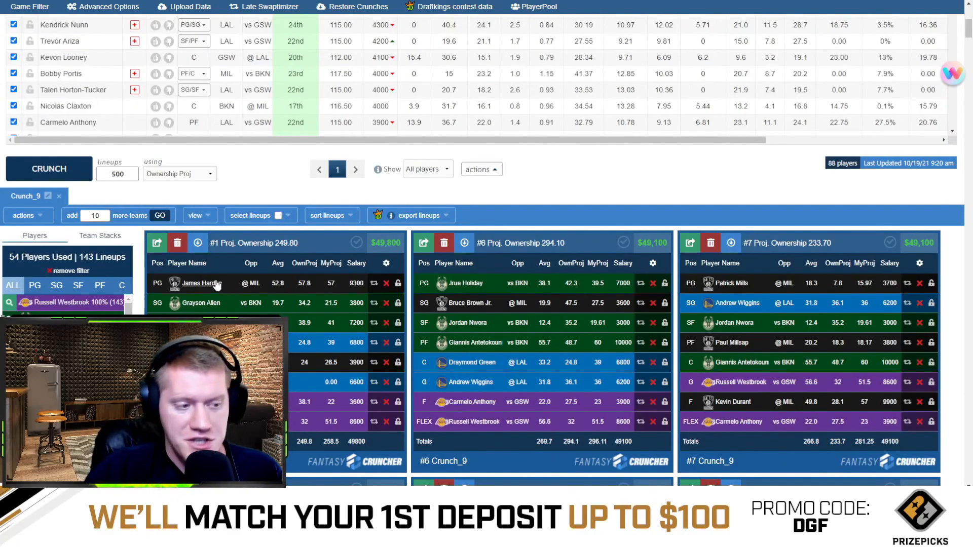
scroll(308, 340, down, 1)
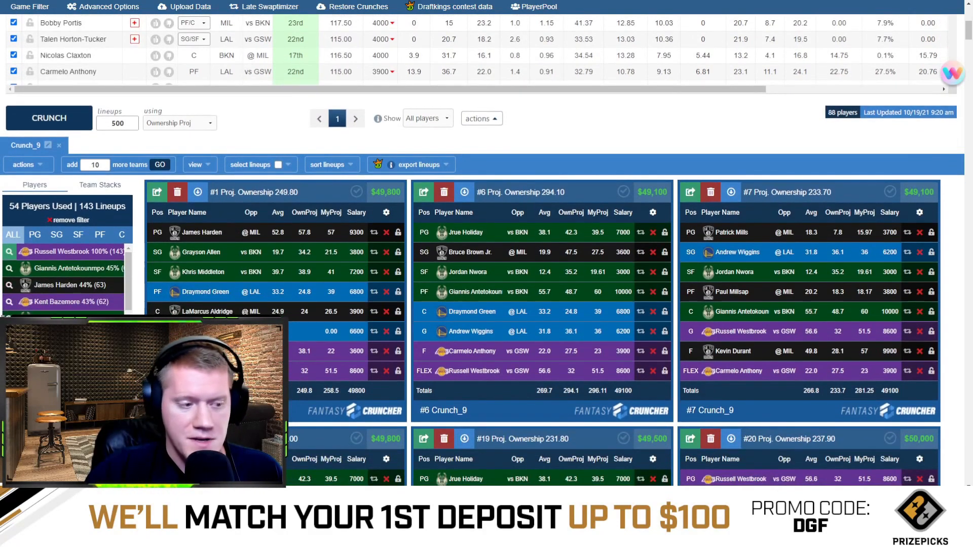
scroll(307, 227, down, 2)
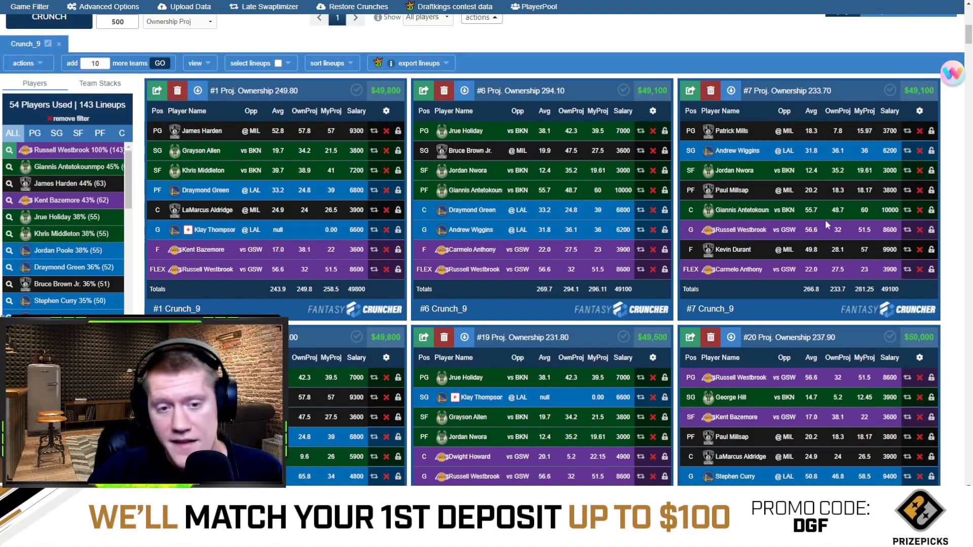
scroll(801, 235, down, 3)
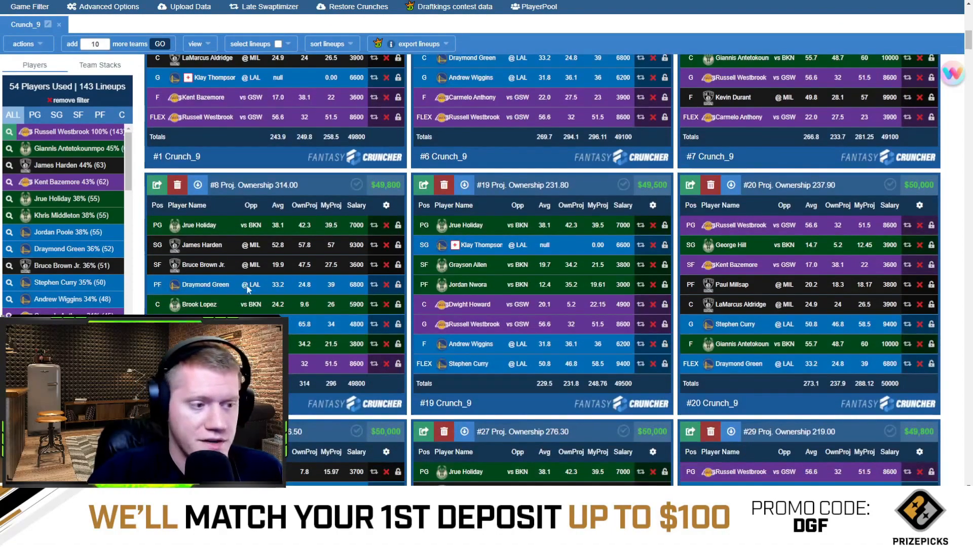
scroll(294, 216, down, 3)
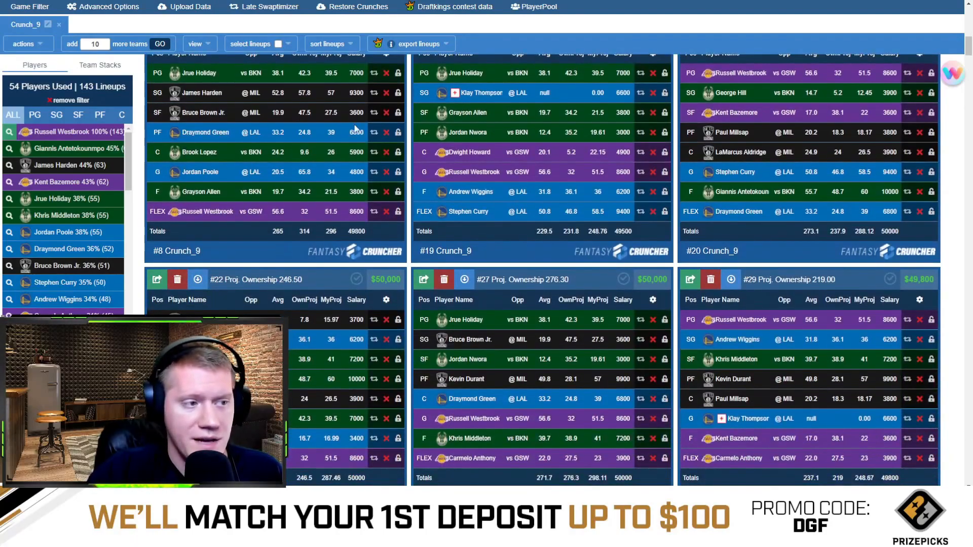
scroll(575, 294, up, 5)
scroll(574, 294, up, 5)
scroll(634, 334, down, 7)
scroll(652, 357, up, 3)
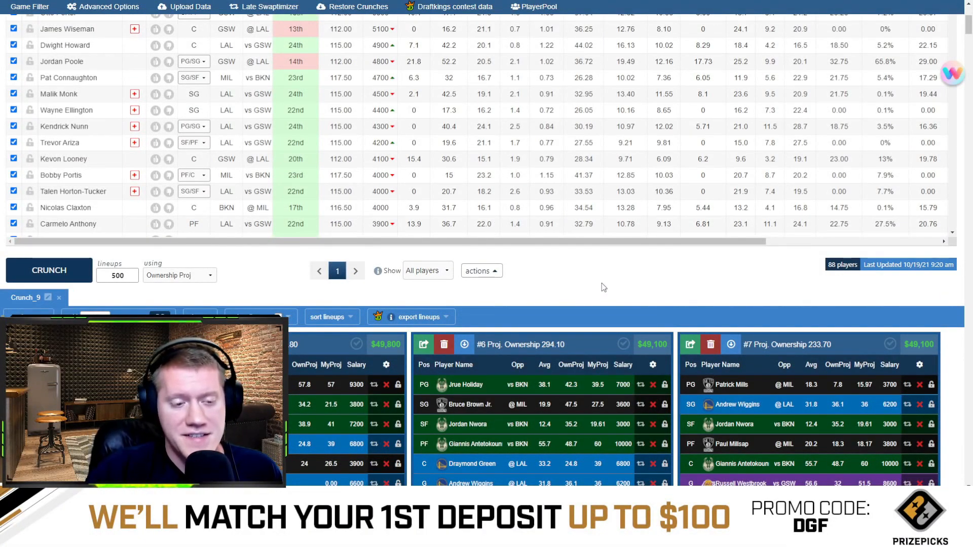
Return to the player pool and compare the projected ownership of the highest-salaried players
scroll(603, 288, up, 1)
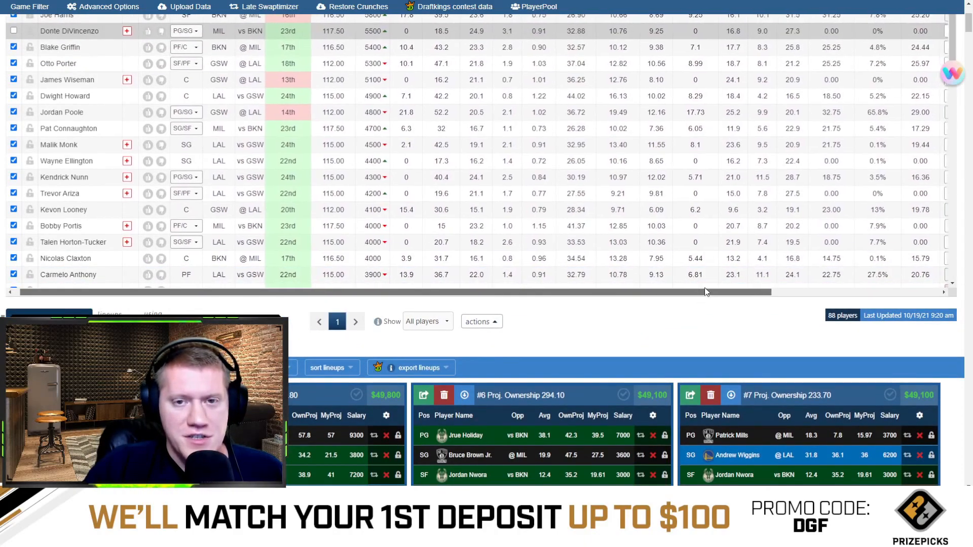
scroll(679, 330, up, 2)
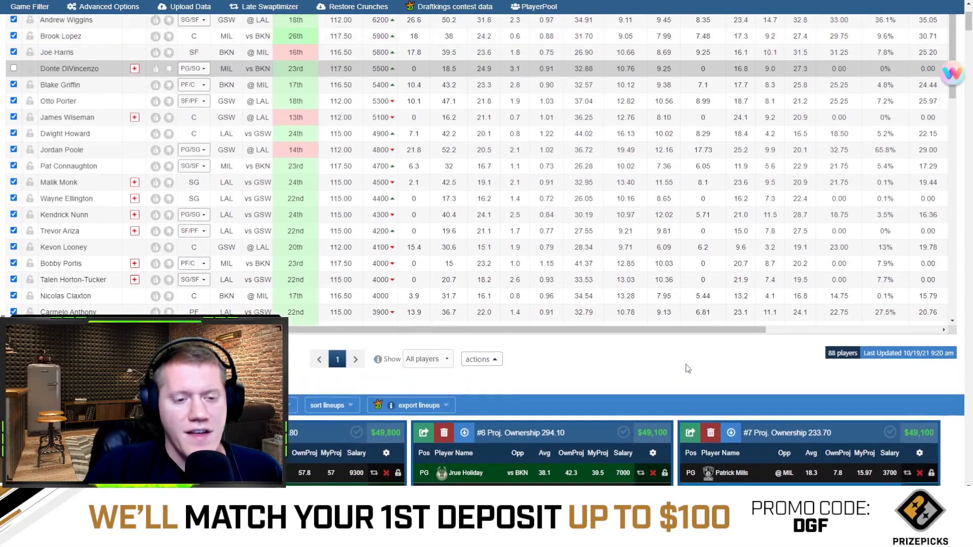
scroll(723, 414, down, 2)
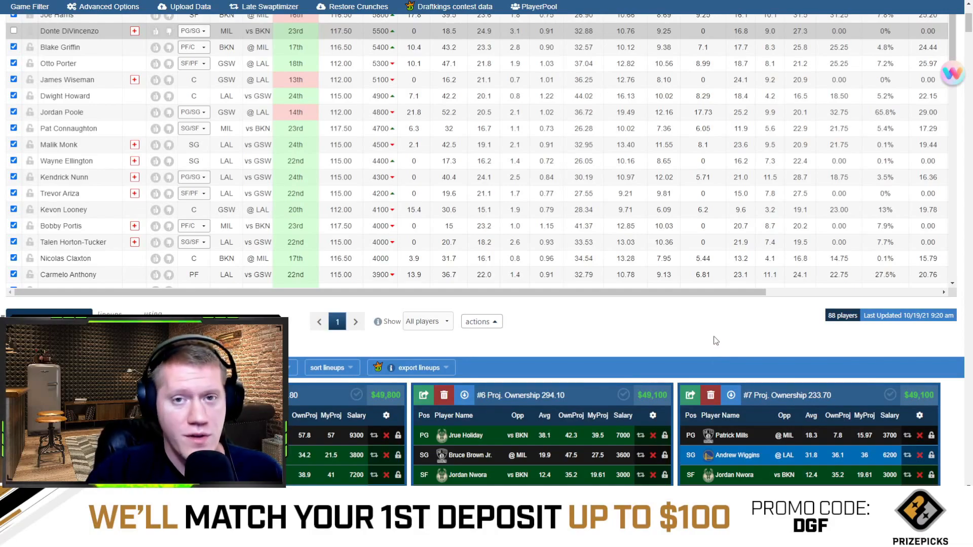
scroll(716, 341, up, 10)
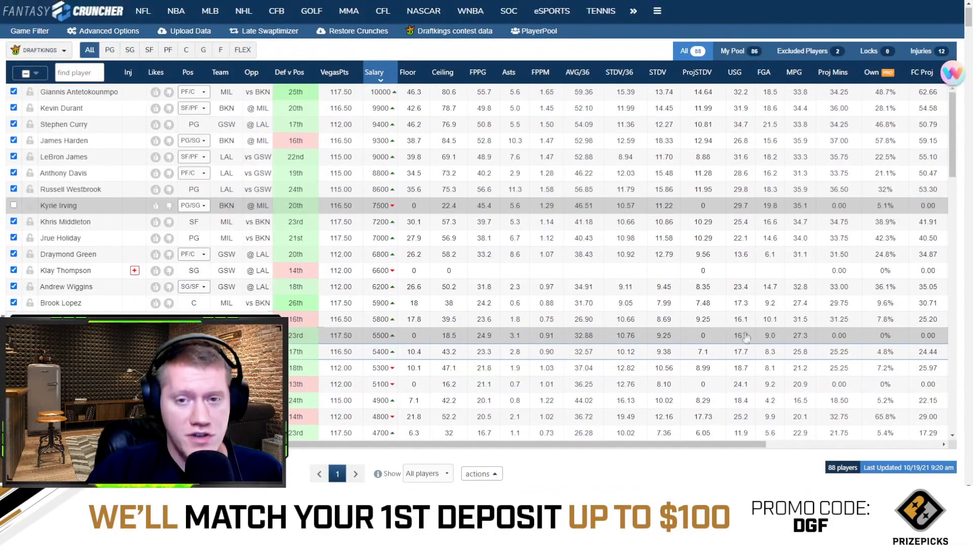
drag(682, 445, 627, 449)
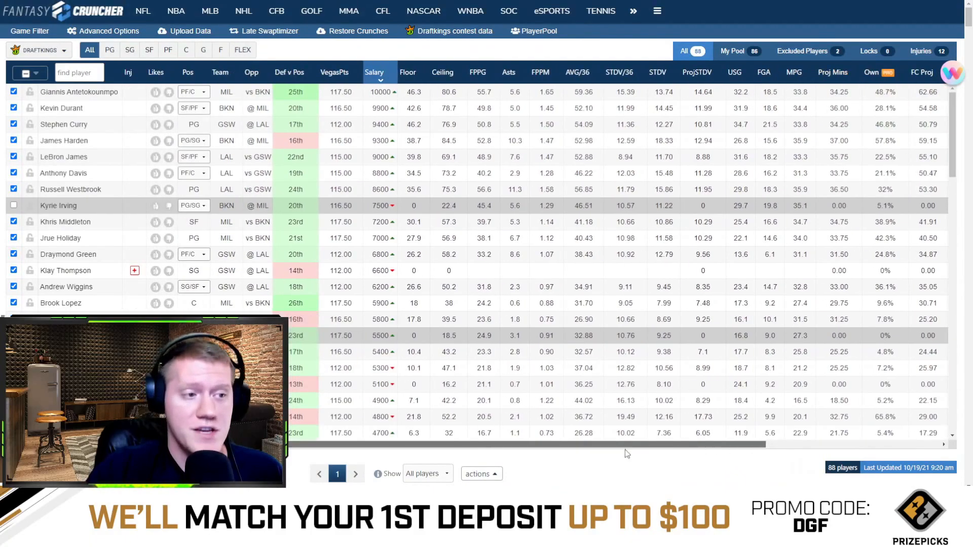
mouse_move(706, 451)
mouse_down()
mouse_move(755, 455)
mouse_move(714, 464)
mouse_up()
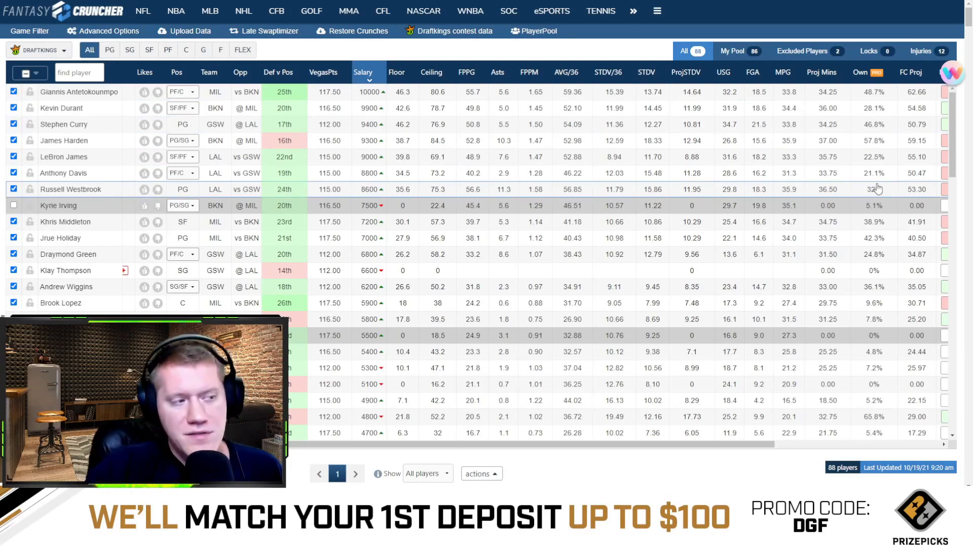
Lock LeBron James and Kevin Durant together in the player pool and release both locks again
click(30, 156)
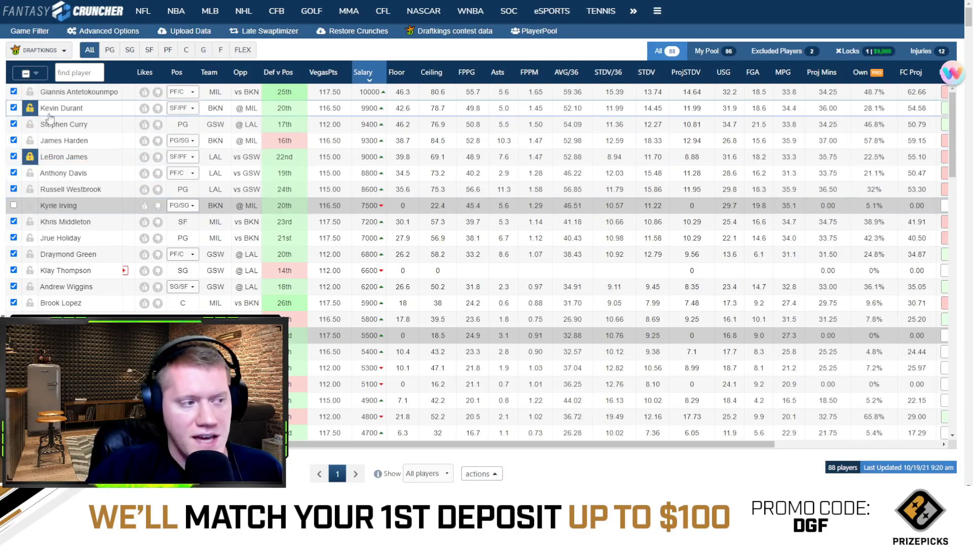
click(30, 109)
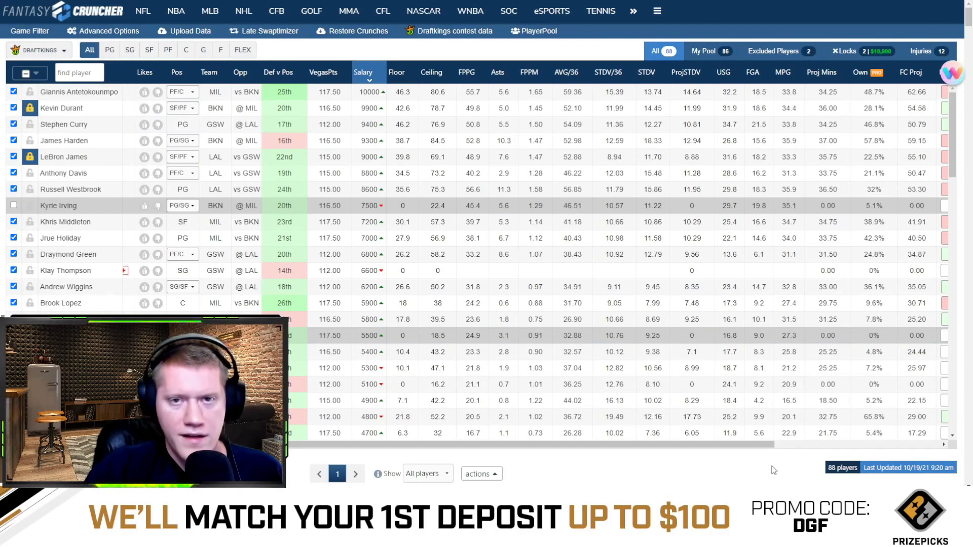
scroll(773, 470, down, 1)
scroll(773, 471, up, 1)
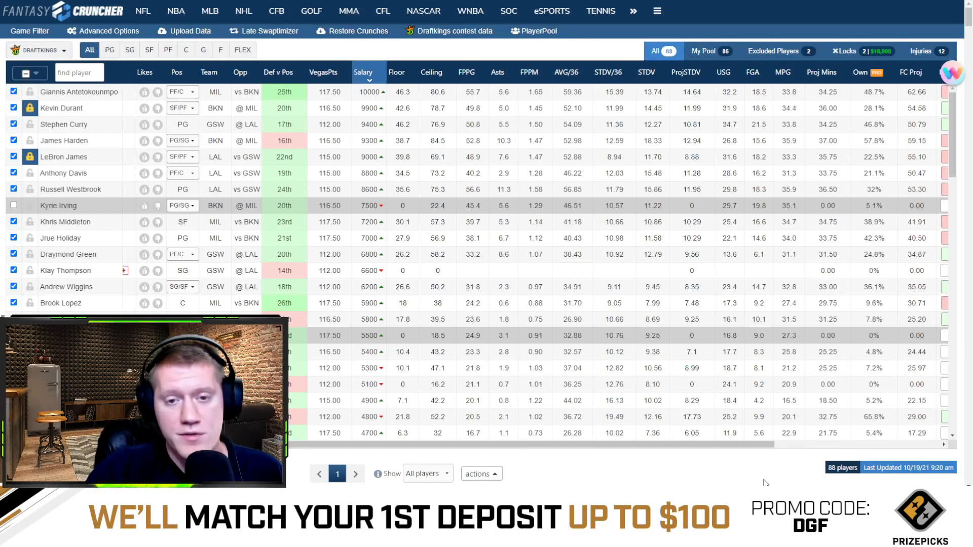
click(30, 108)
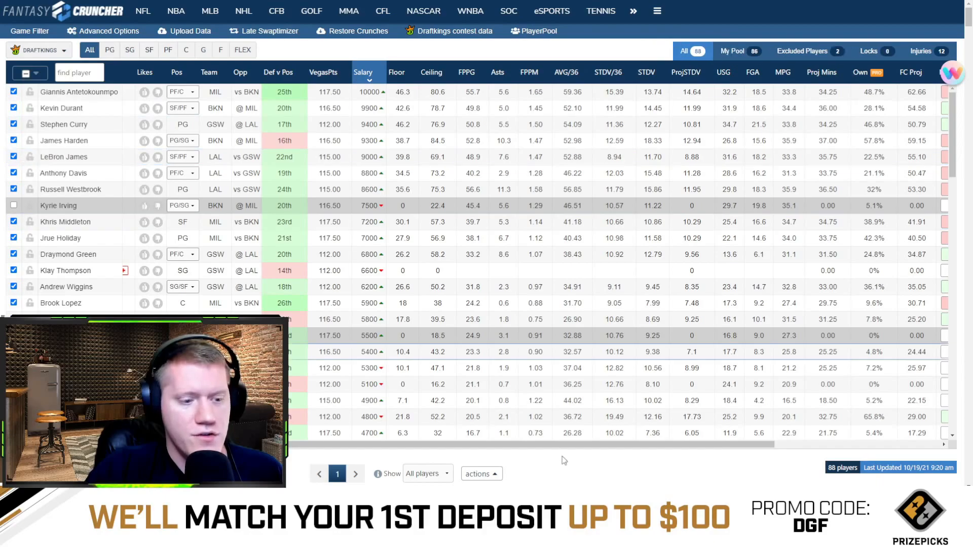
Generate 500 new lineups using Ownership Proj and review the player exposure percentages across them
scroll(111, 234, down, 8)
drag(129, 222, 128, 353)
drag(127, 147, 122, 191)
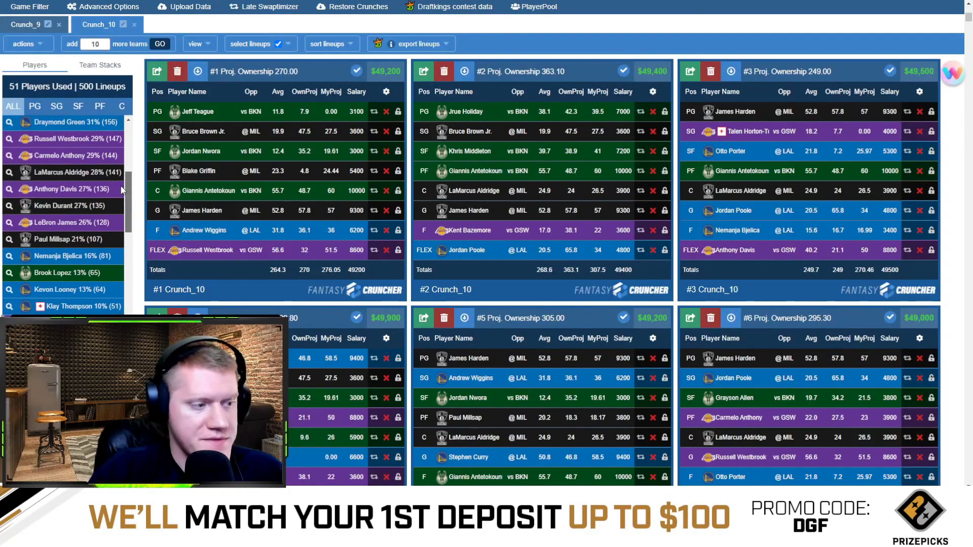
scroll(121, 191, up, 1)
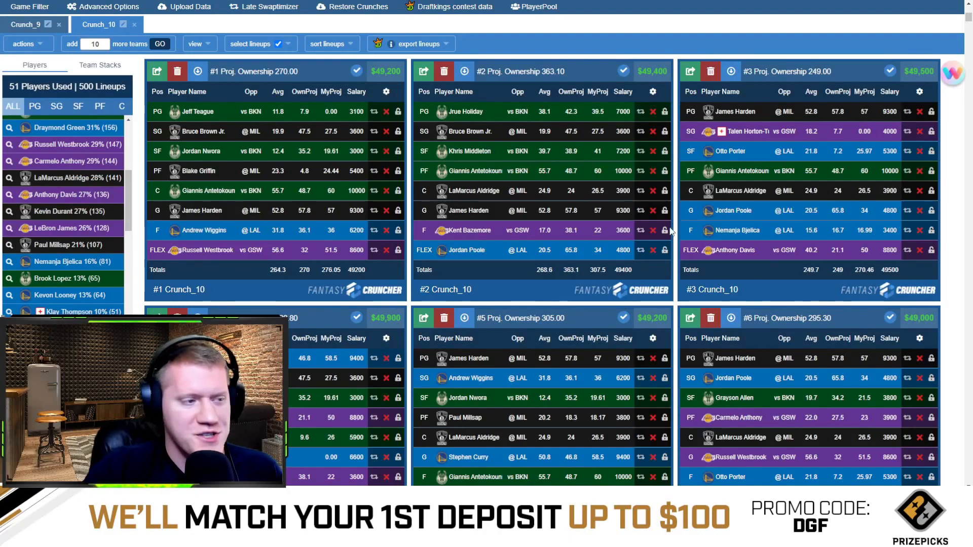
scroll(693, 247, up, 3)
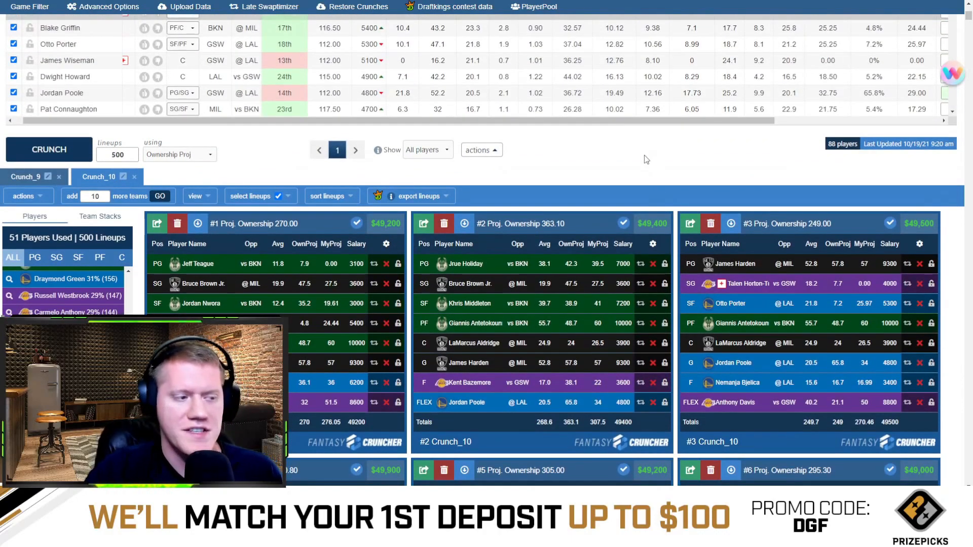
scroll(644, 155, down, 1)
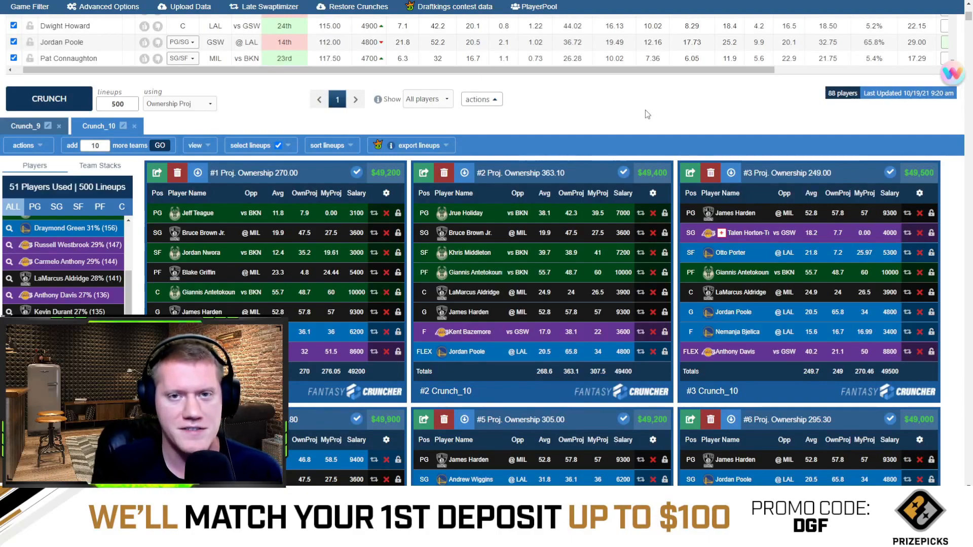
scroll(709, 132, up, 3)
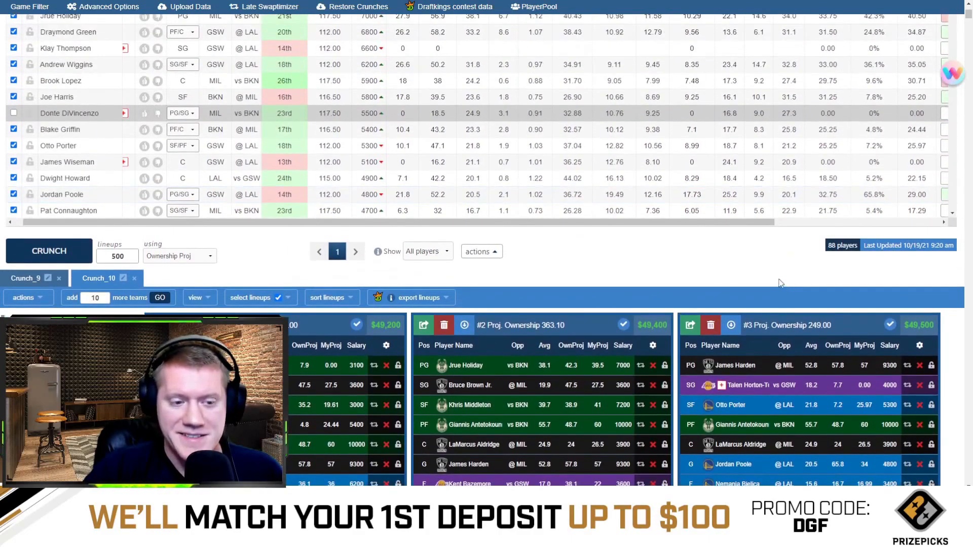
scroll(783, 284, up, 2)
scroll(735, 228, down, 3)
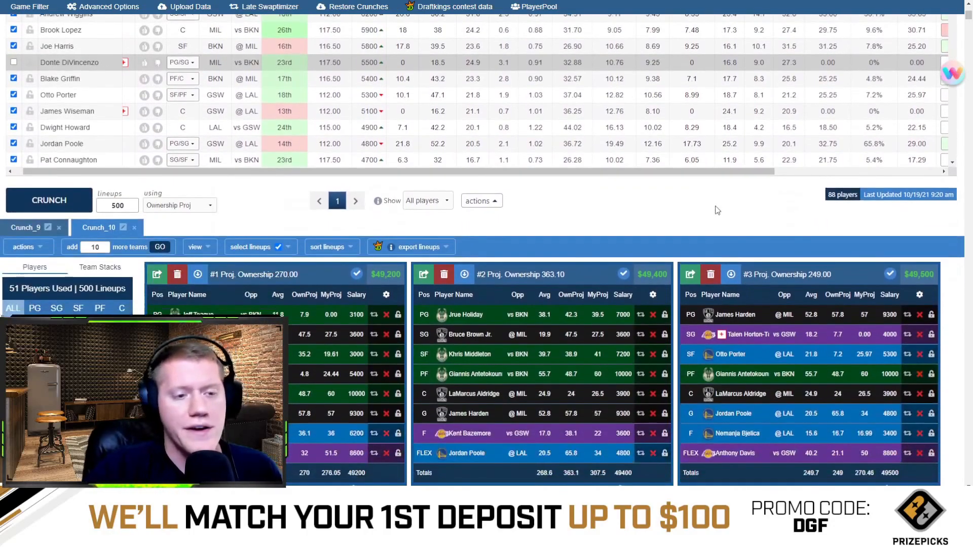